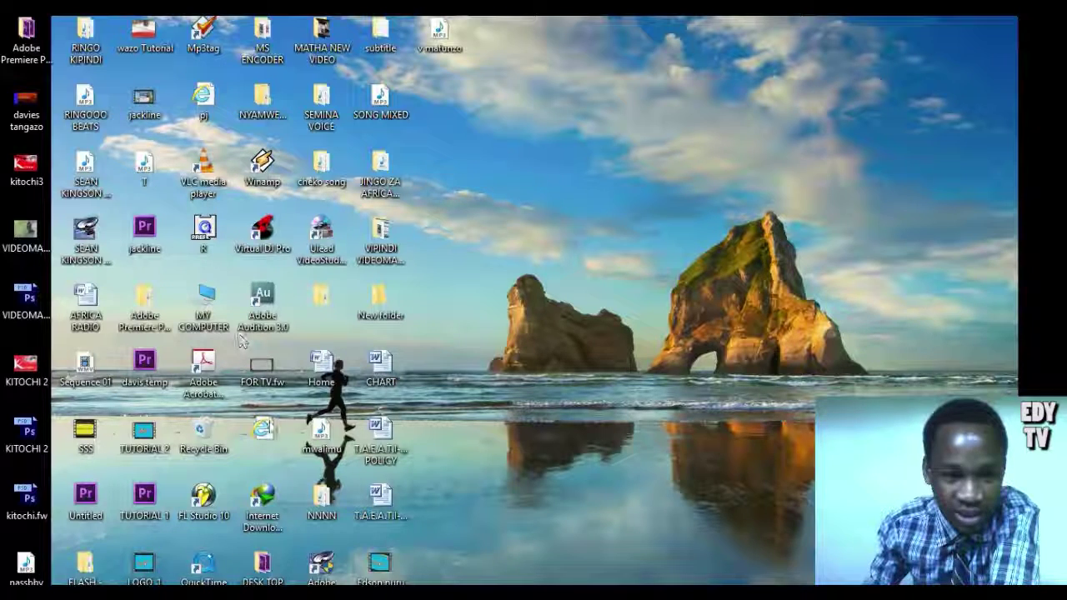
# Open Adobe Audition and reposition its window so the transport controls are in view
pyautogui.click(323, 567)
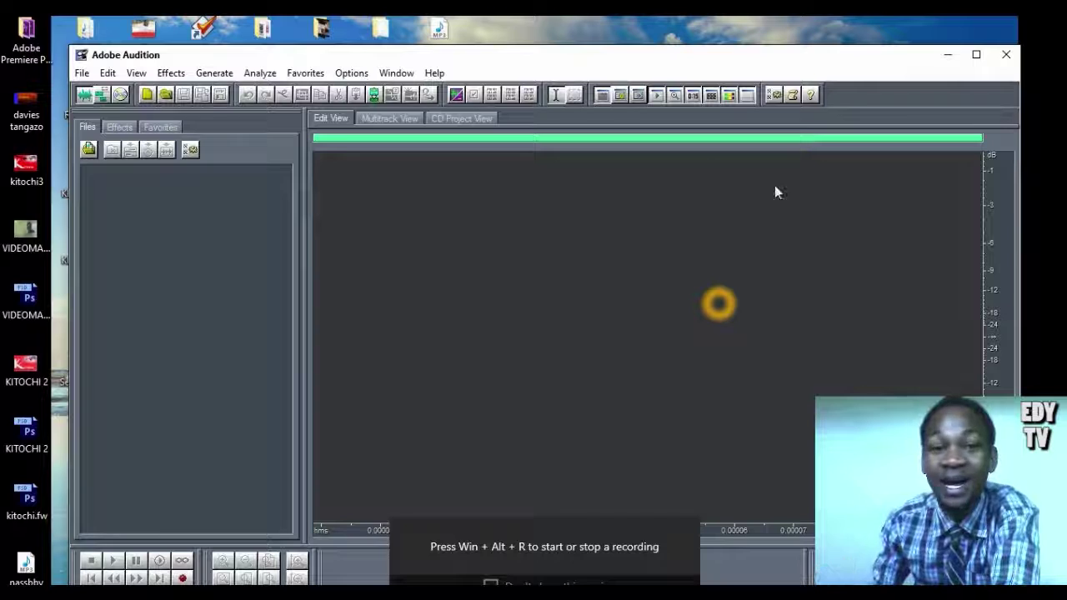
pyautogui.moveTo(659, 67); pyautogui.dragTo(626, 48)
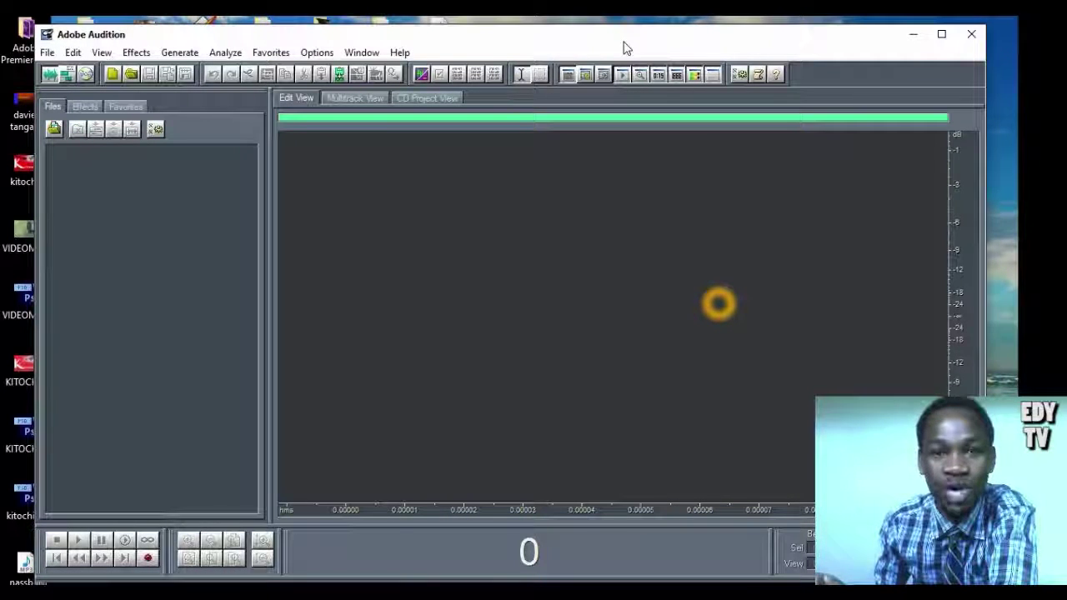
pyautogui.moveTo(627, 47); pyautogui.dragTo(626, 36)
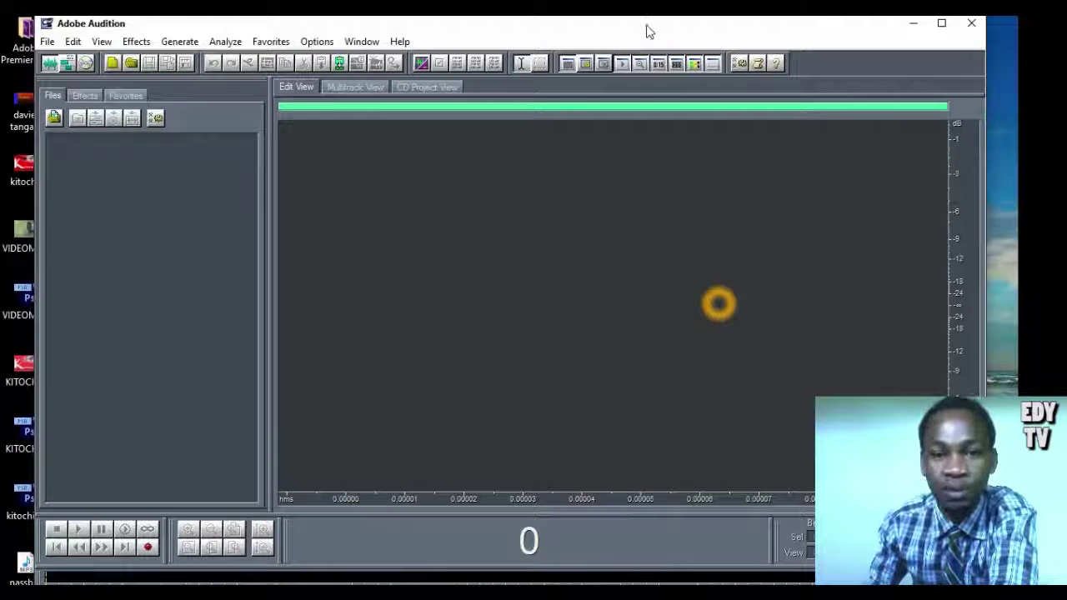
# Record a short voice clip into a new stereo, 16-bit waveform and stop the recording
pyautogui.click(150, 548)
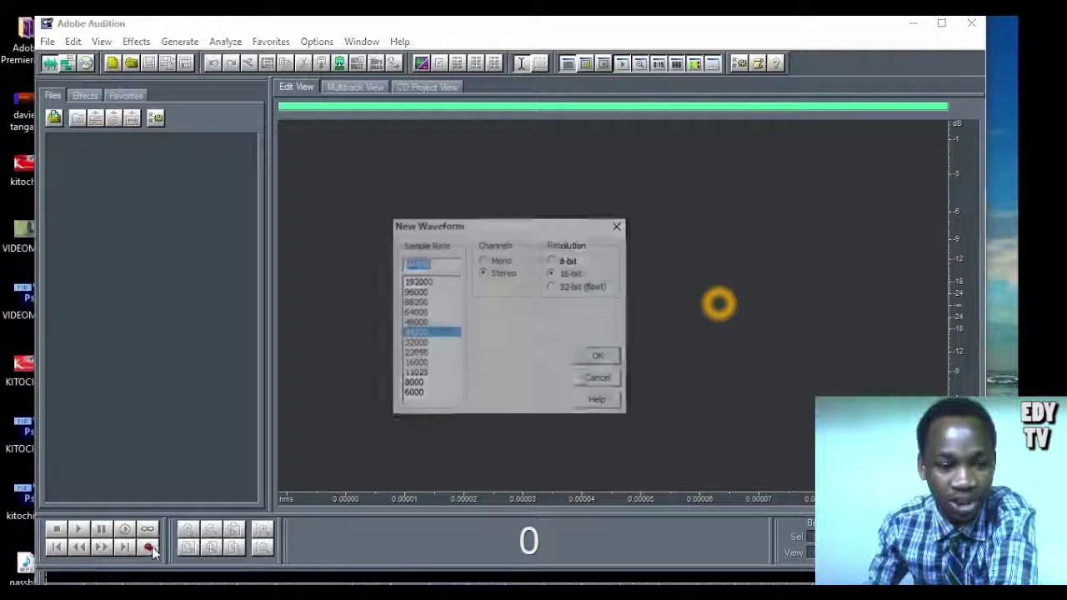
pyautogui.click(599, 364)
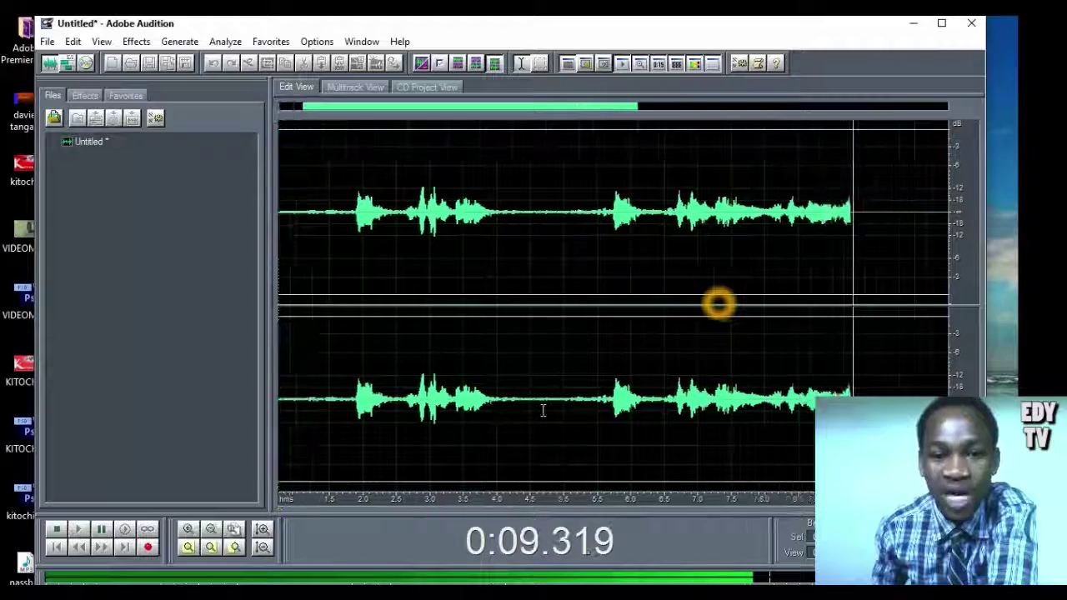
pyautogui.press('space')
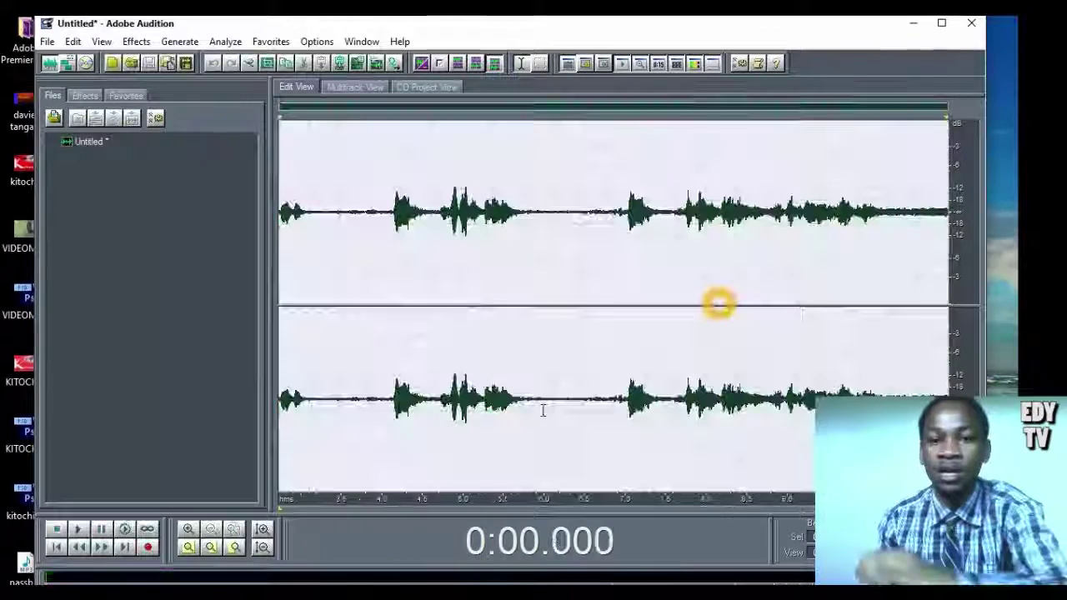
# Delete the part of the recording before the last spoken phrase and play back the remaining audio
pyautogui.click(624, 221)
pyautogui.hotkey('shift', 'End')
pyautogui.press('Delete')
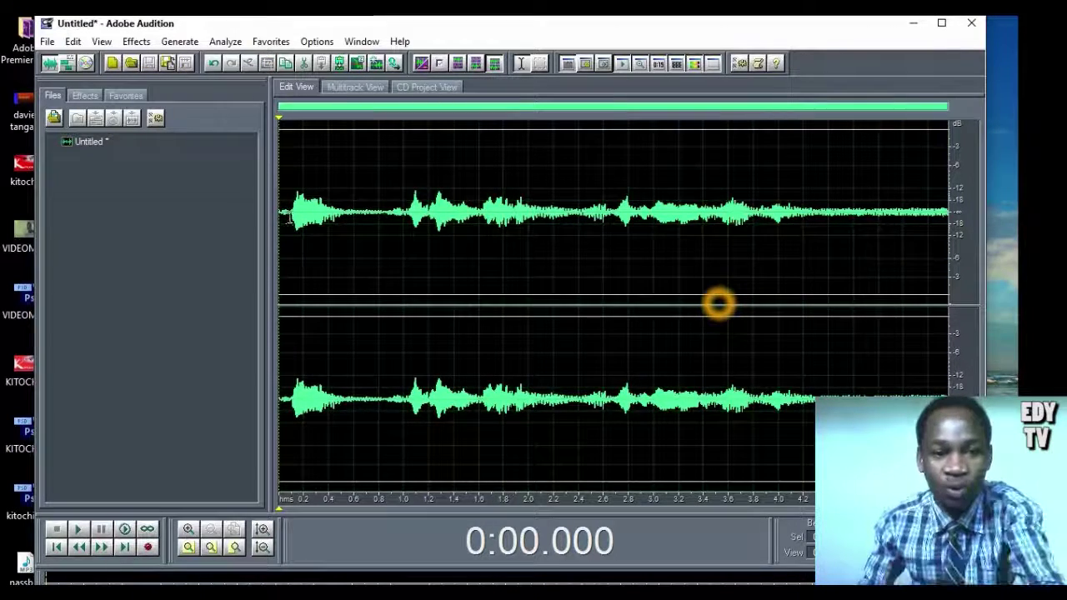
pyautogui.press('space')
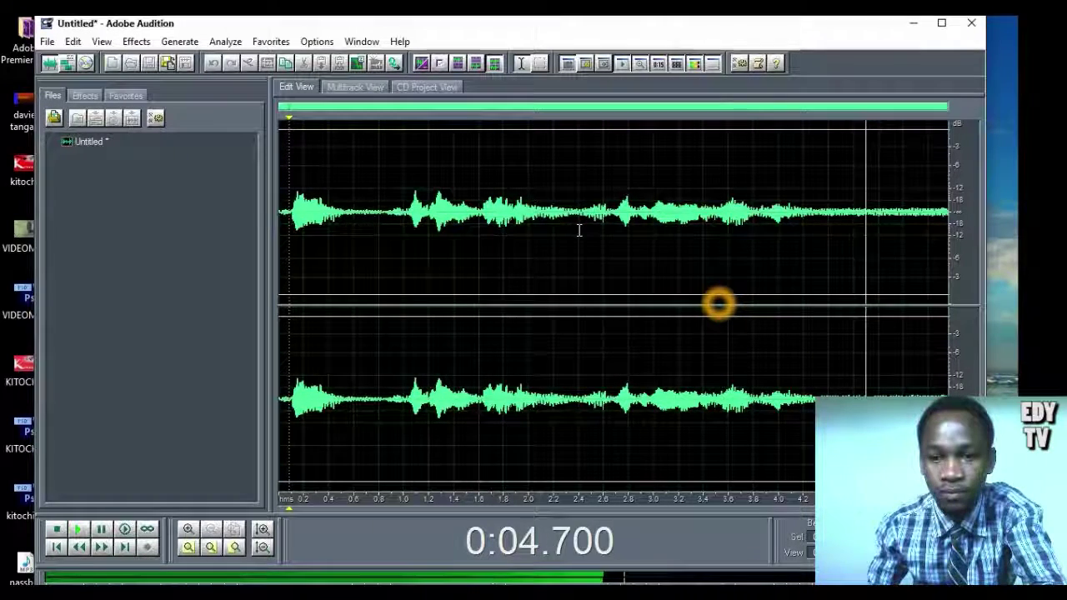
pyautogui.press('space')
# Capture a noise reduction profile from the speech-free tail of the recording, from 4.4 seconds to the end
pyautogui.moveTo(830, 218); pyautogui.dragTo(1058, 309)
pyautogui.press('space')
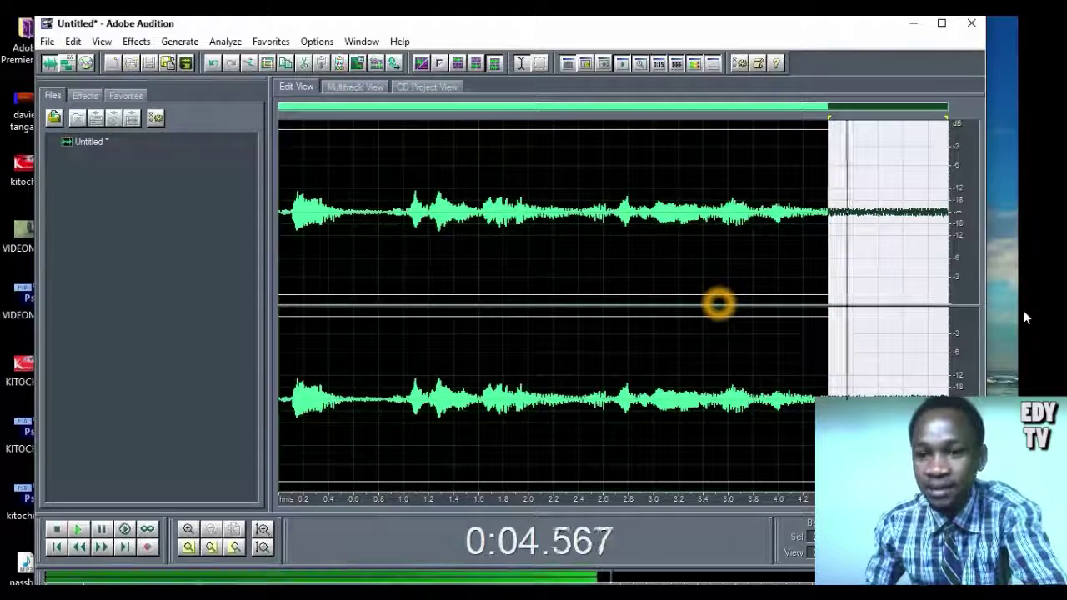
pyautogui.rightClick(863, 192)
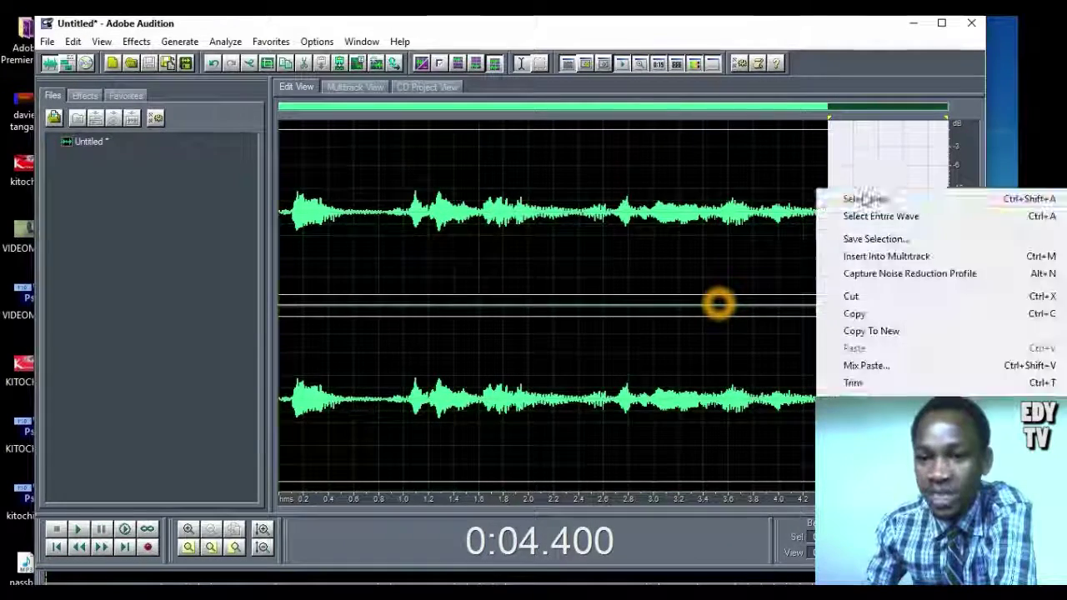
pyautogui.click(892, 276)
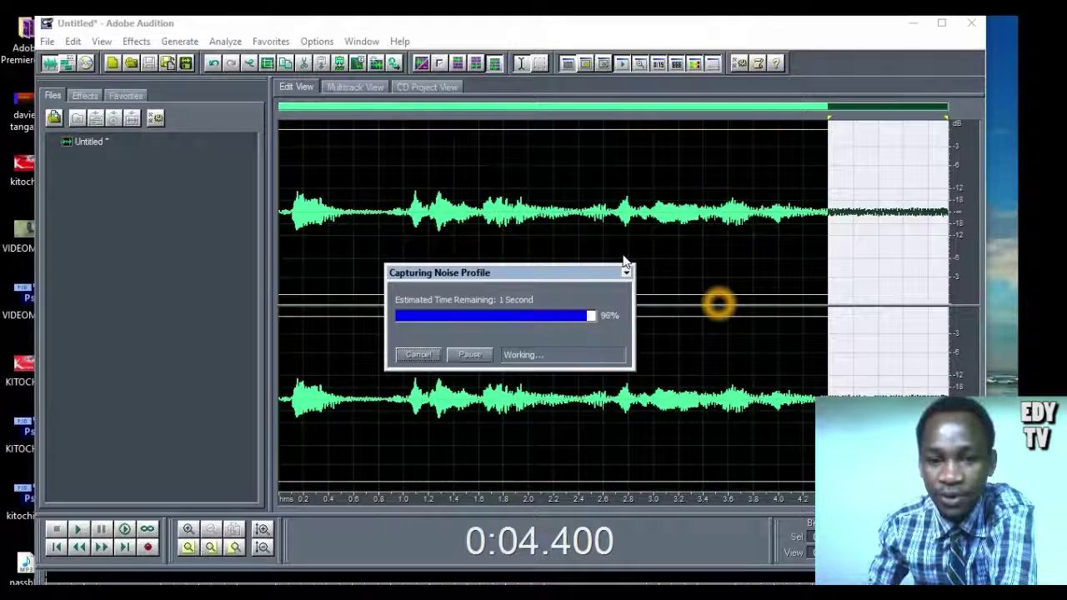
# Apply Noise Reduction to the entire wave at level 100, reducing by 40 dB, and play the cleaned recording
pyautogui.press('Home')
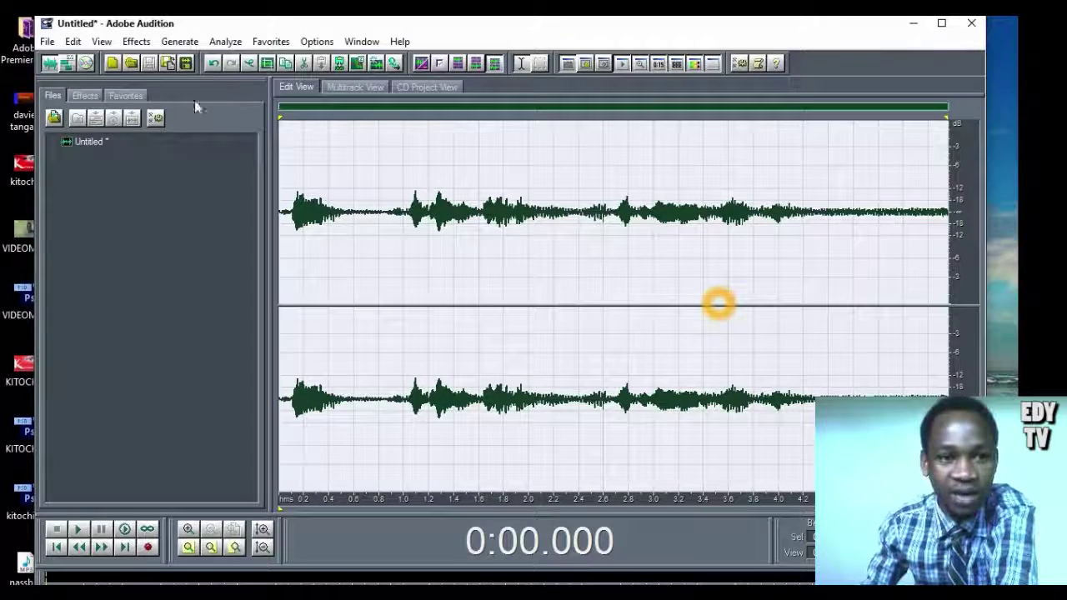
pyautogui.click(136, 41)
pyautogui.moveTo(191, 186)
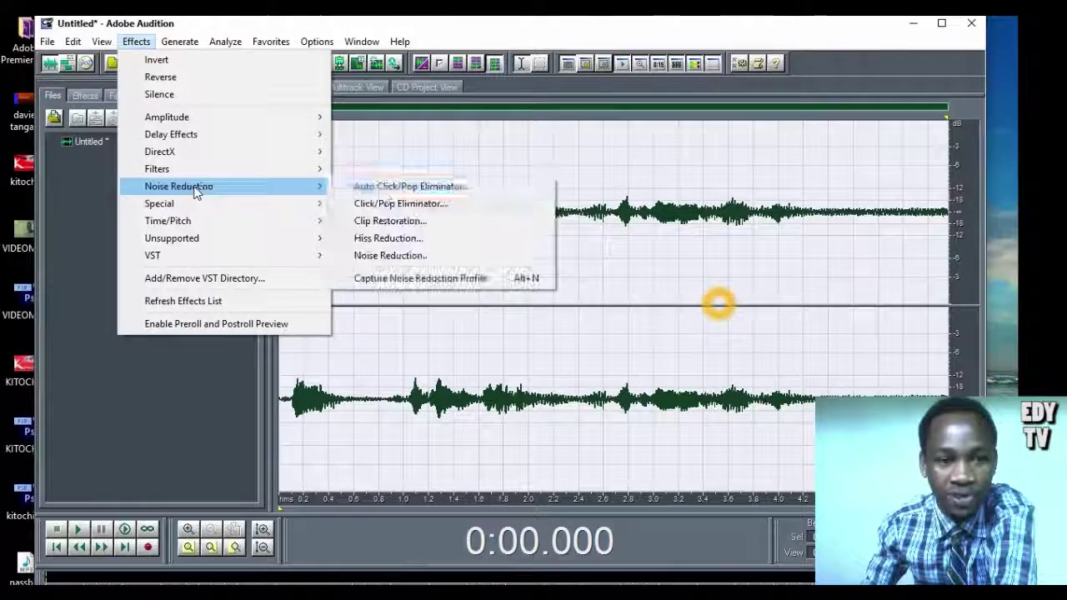
pyautogui.click(390, 256)
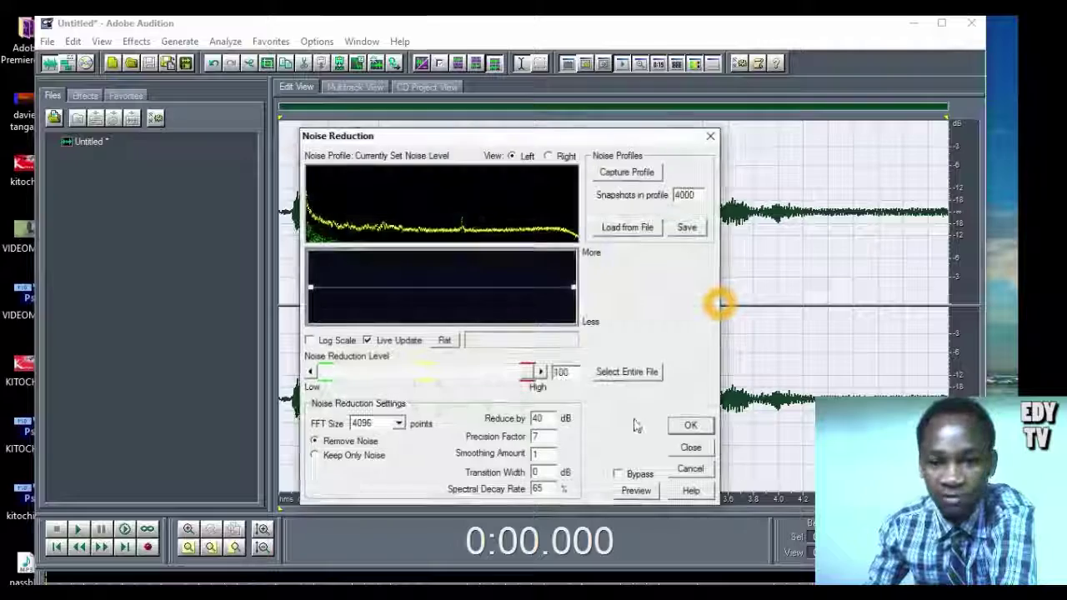
pyautogui.click(689, 424)
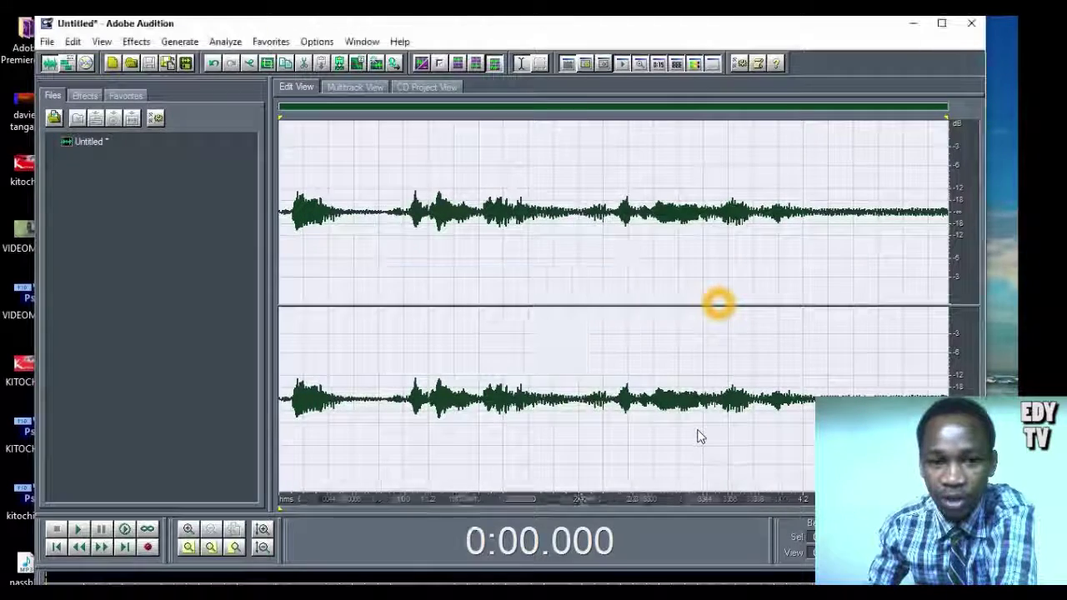
pyautogui.click(294, 212)
pyautogui.press('space')
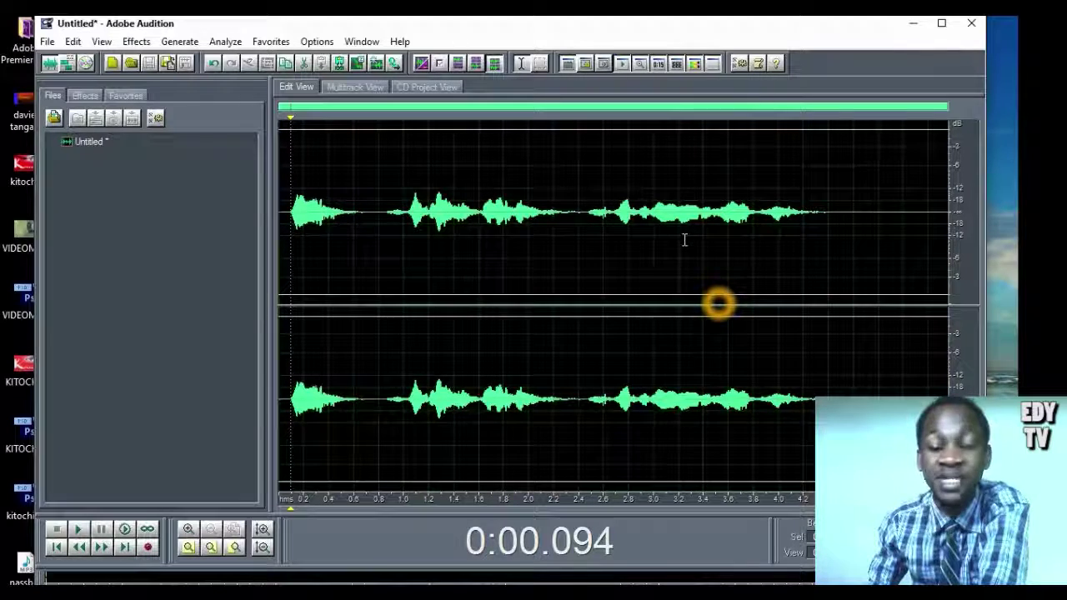
# Apply the Delay effect with the Bounce preset to the entire wave, previewing it first and playing the result
pyautogui.doubleClick(409, 219)
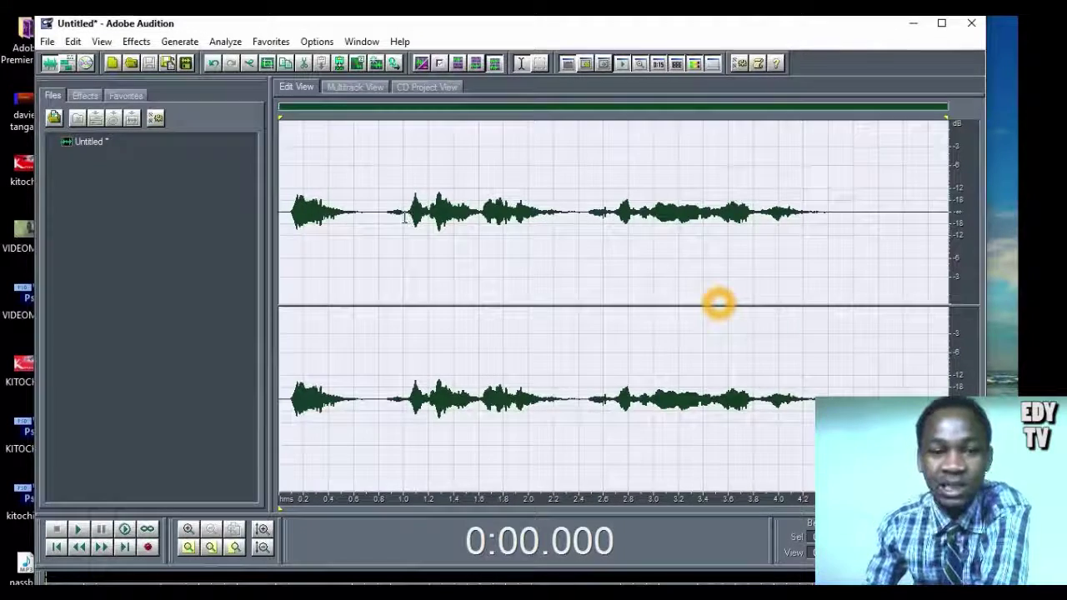
pyautogui.click(136, 41)
pyautogui.moveTo(179, 134)
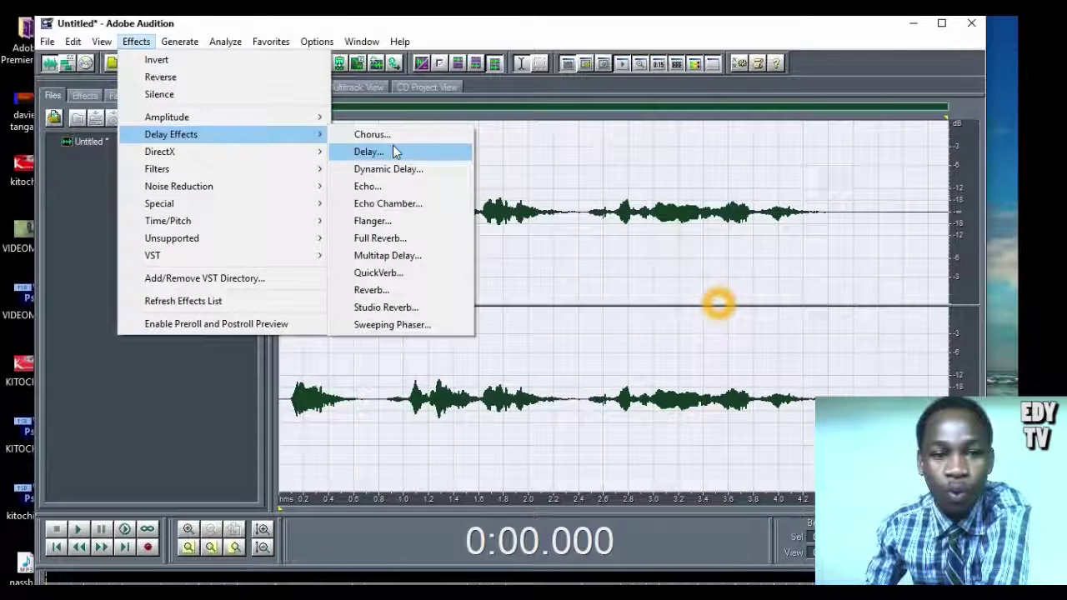
pyautogui.click(392, 153)
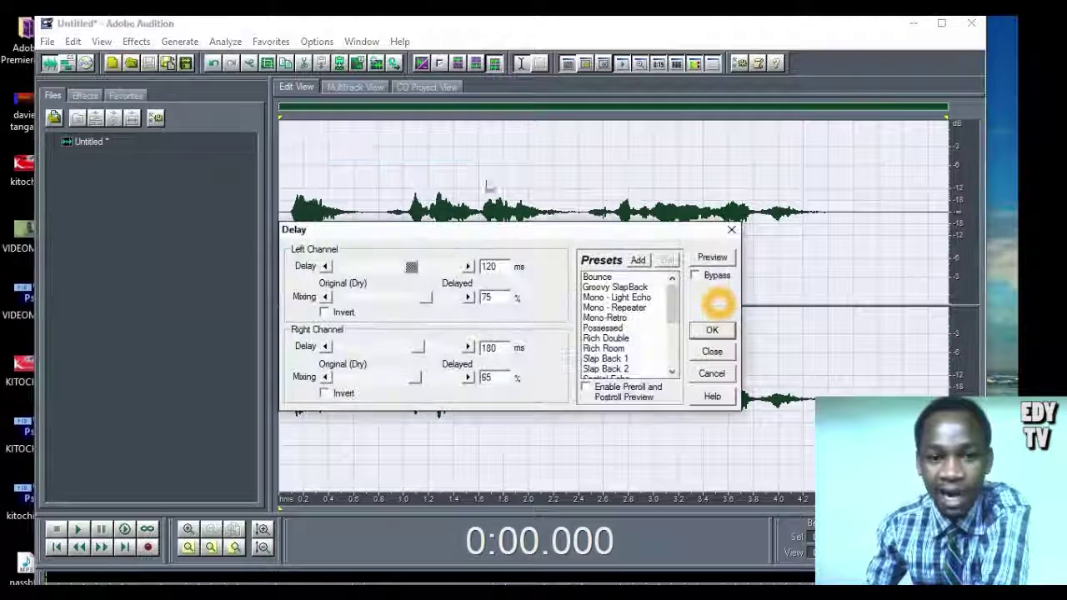
pyautogui.click(596, 279)
pyautogui.click(710, 258)
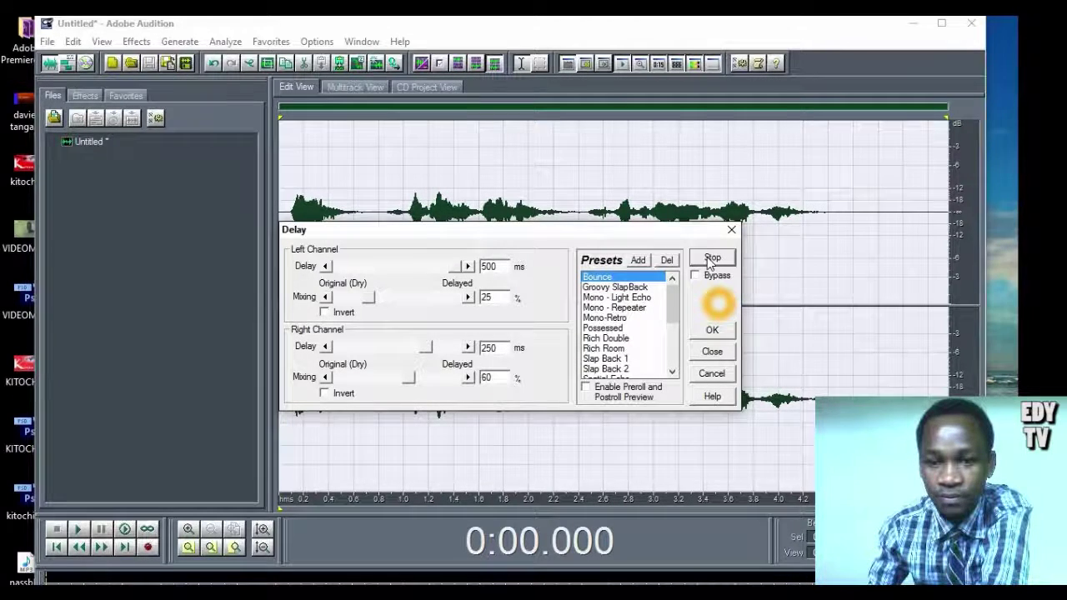
pyautogui.click(712, 260)
pyautogui.click(712, 332)
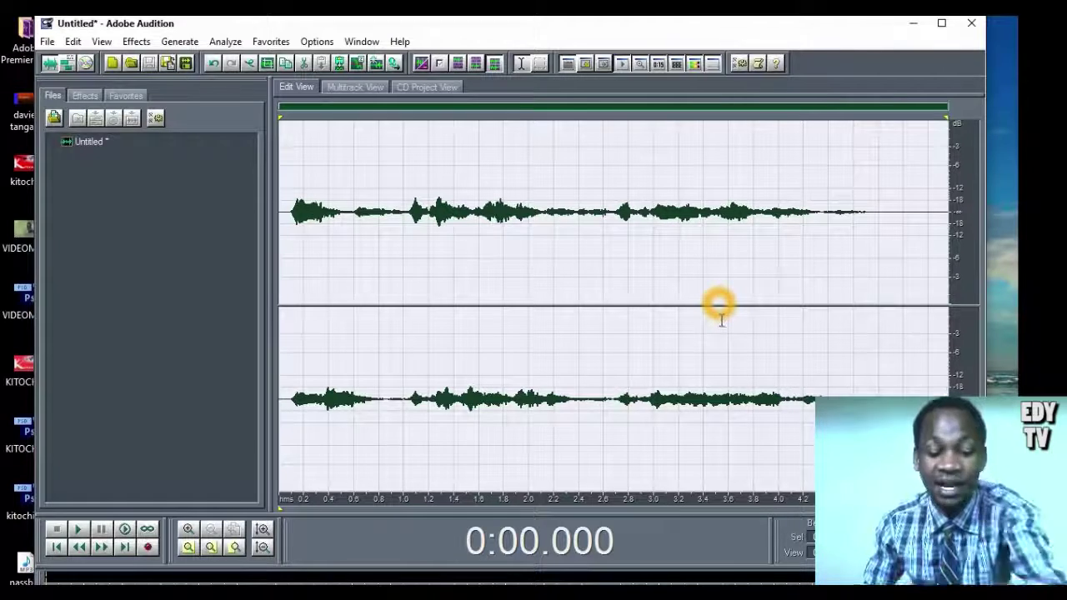
pyautogui.press('space')
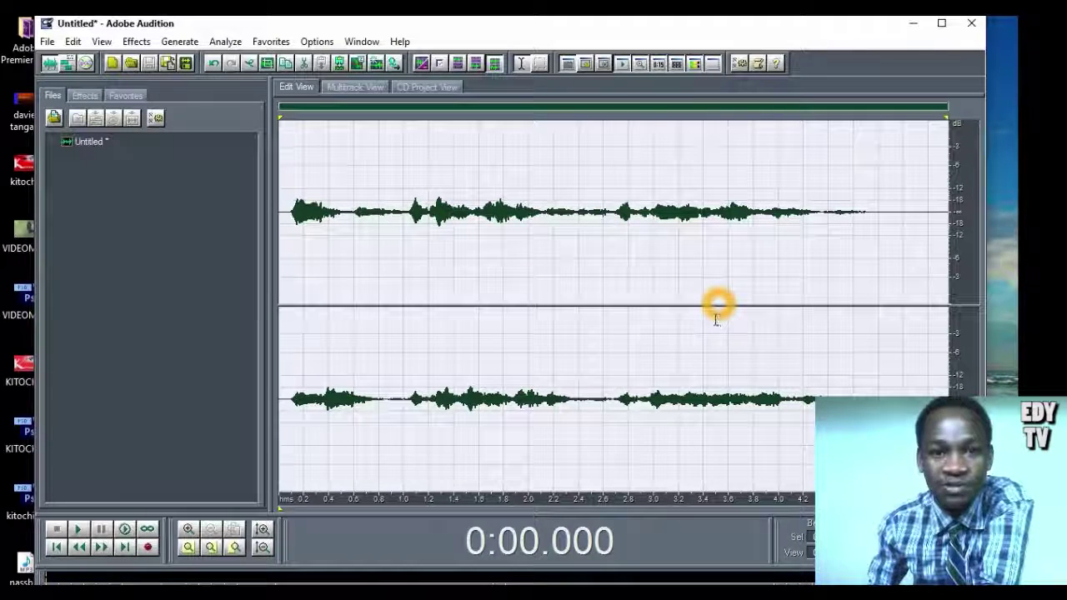
# Save the processed audio to the Desktop as the mp3PRO file "bounce effect" and close the audio editor
pyautogui.click(47, 41)
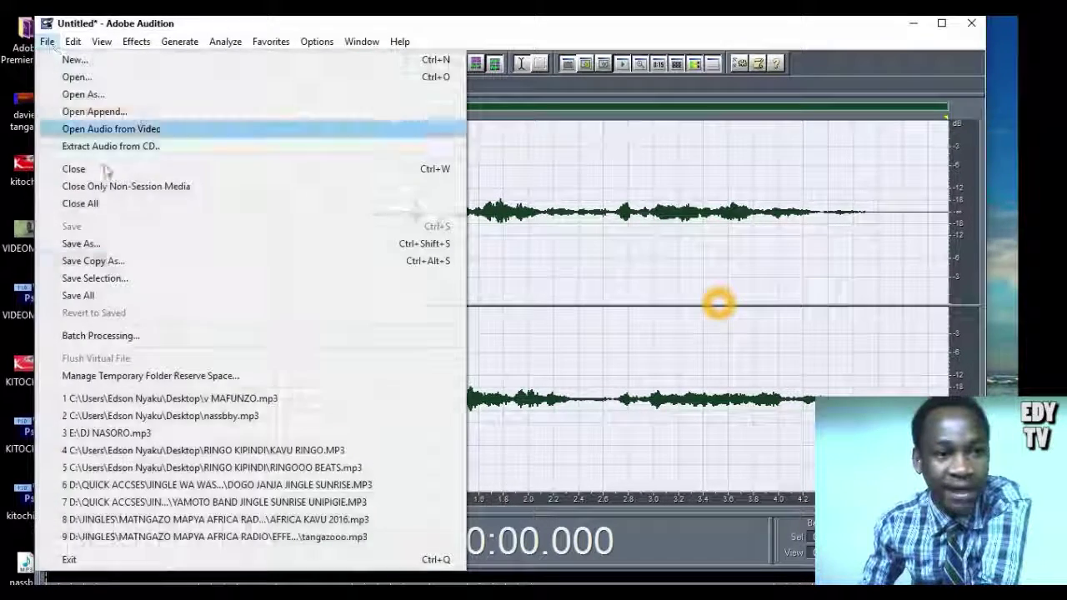
pyautogui.click(142, 245)
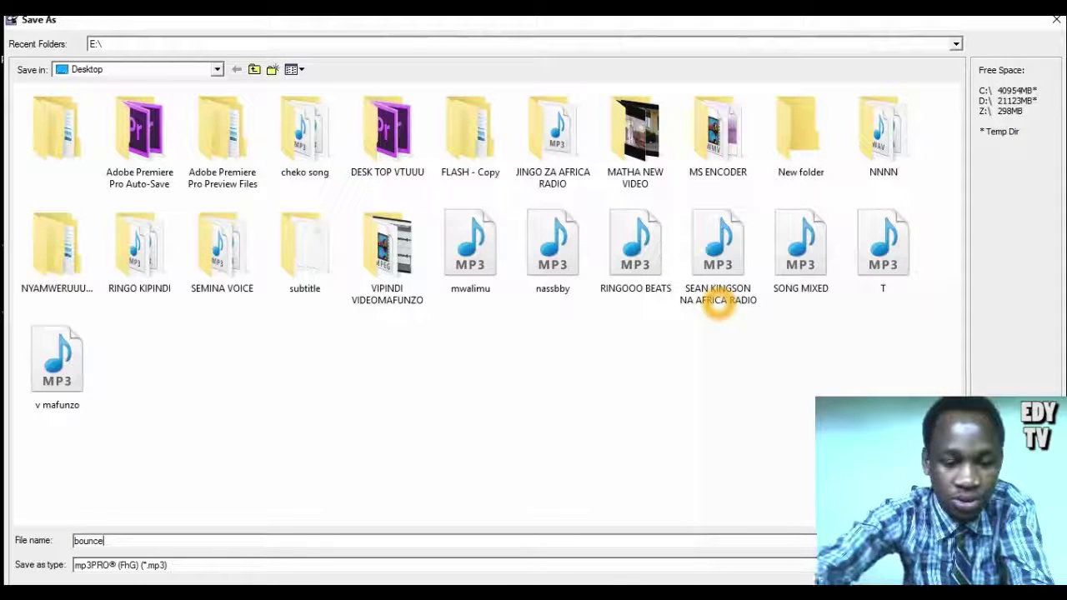
pyautogui.write('effect')
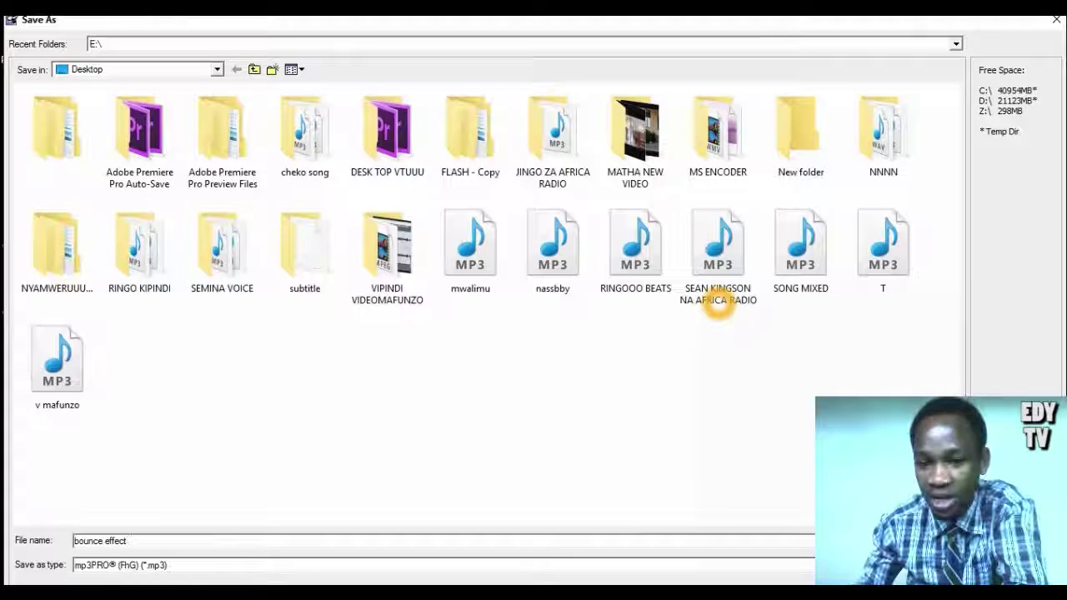
pyautogui.press('Return')
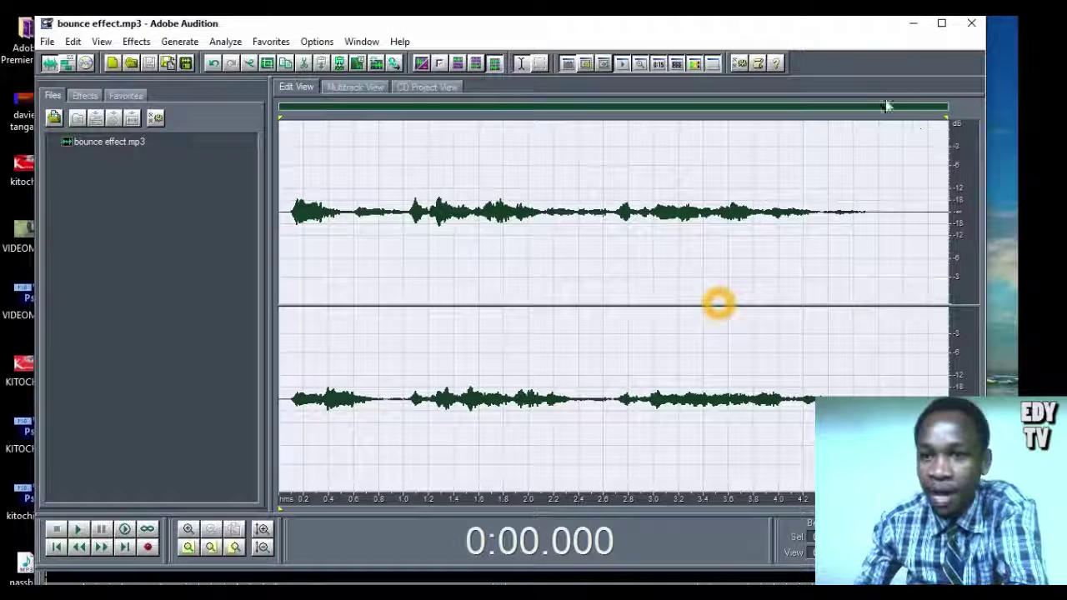
pyautogui.click(970, 23)
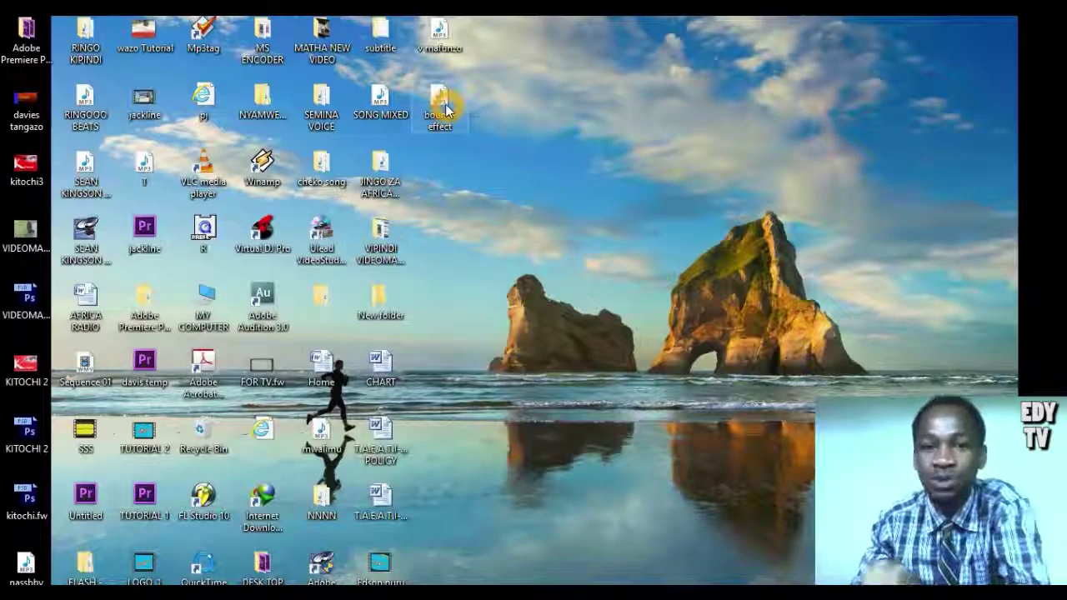
# Play the saved "bounce effect" file from the desktop in the media player, restarting it once, and pause it
pyautogui.doubleClick(442, 107)
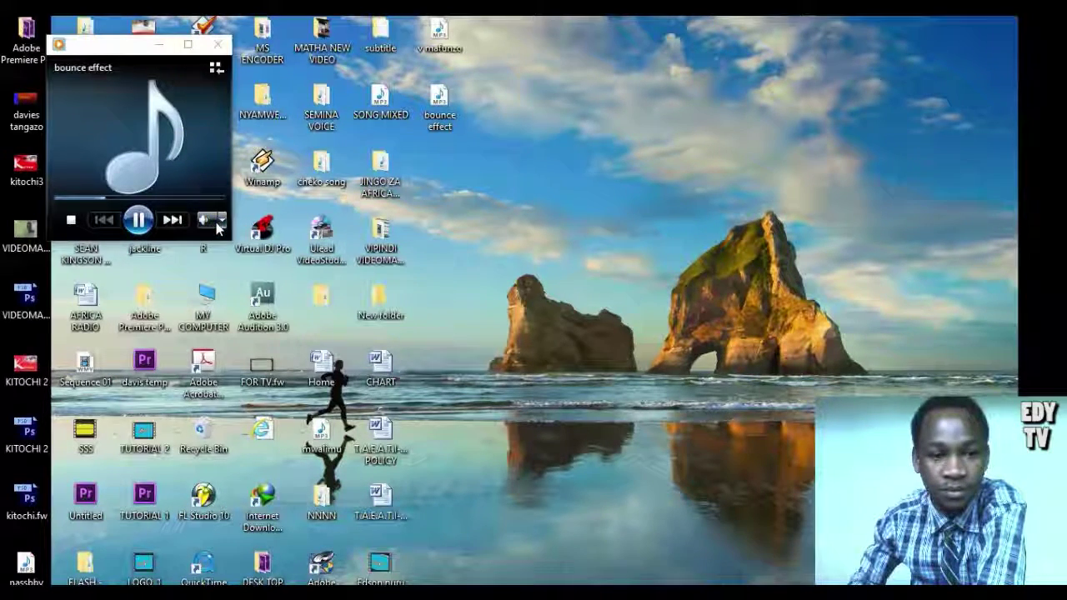
pyautogui.click(75, 221)
pyautogui.click(138, 220)
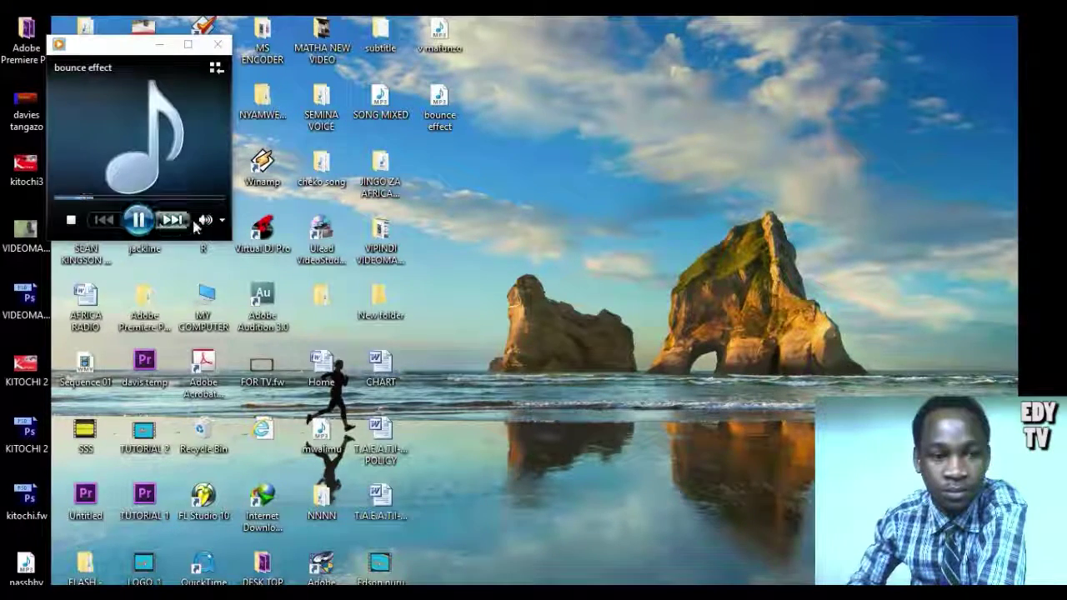
pyautogui.click(140, 223)
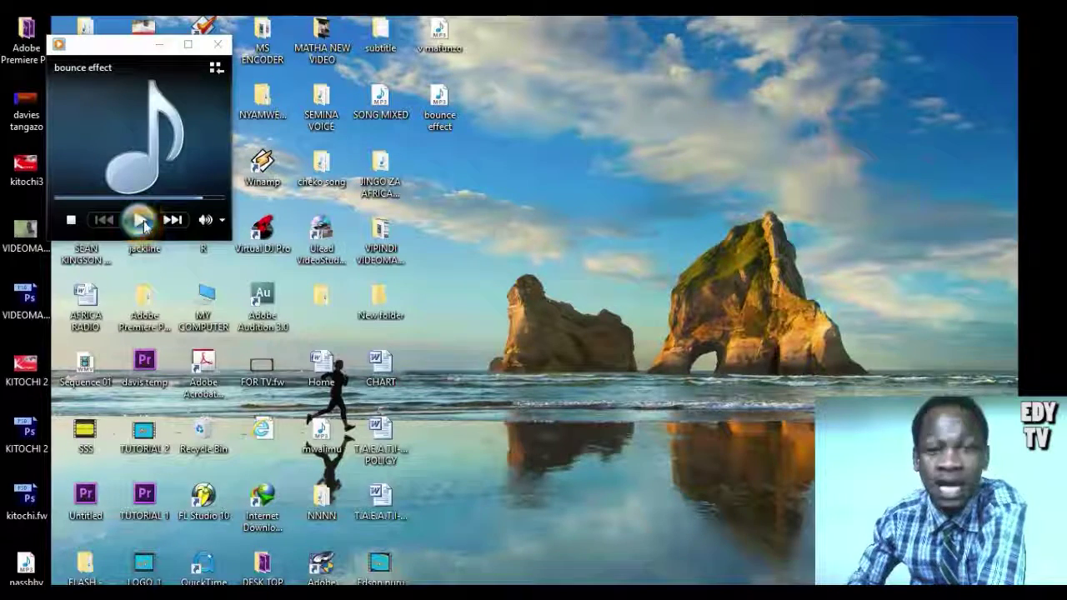